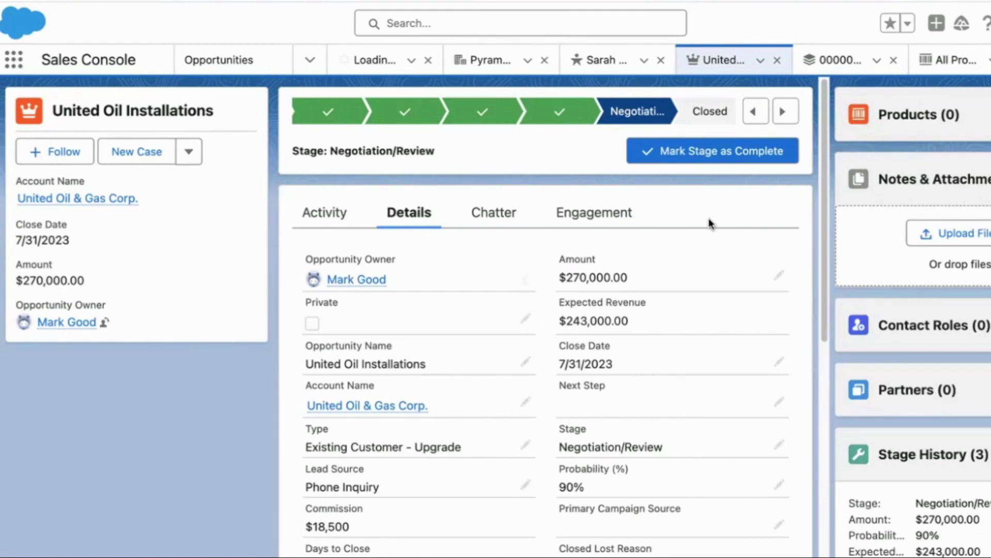
Step: From the Engagement tab, run Let's Go! to generate next steps for United Oil Installations
{"action": "left_click", "coordinate": [631, 220]}
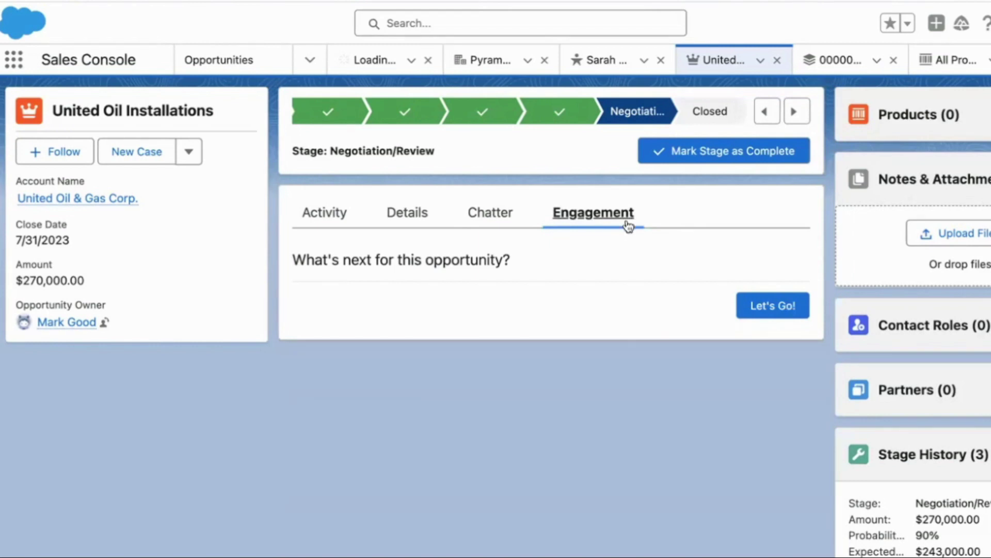
{"action": "left_click", "coordinate": [761, 317]}
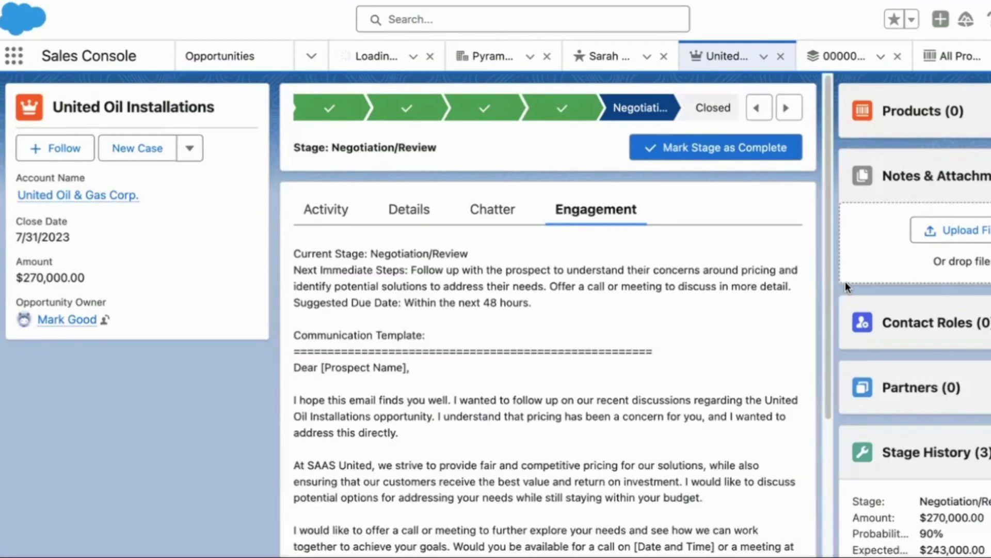
Step: Scroll down through the generated next immediate steps and the pricing follow-up email template
{"action": "scroll", "coordinate": [806, 318], "scroll_direction": "down", "scroll_amount": 3}
{"action": "scroll", "coordinate": [808, 316], "scroll_direction": "down", "scroll_amount": 3}
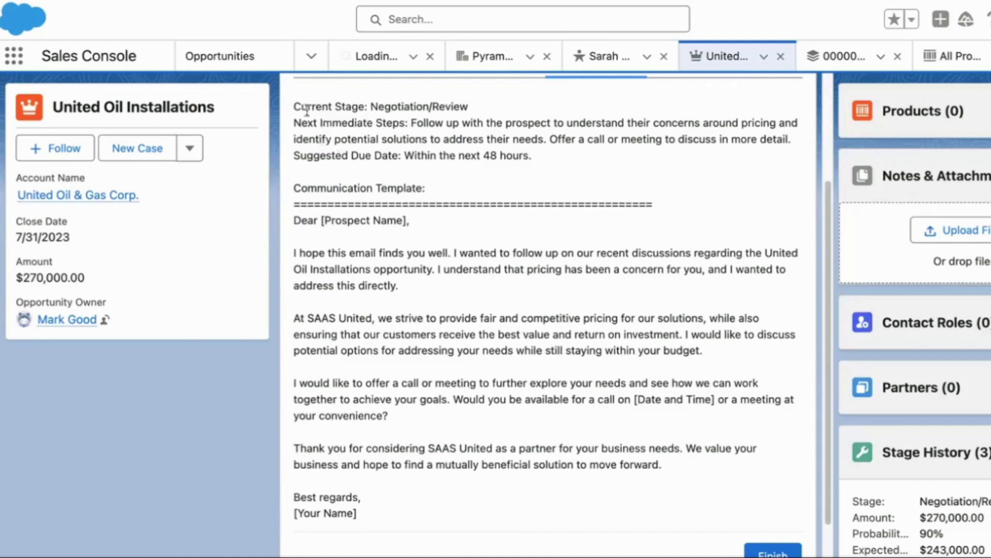
Step: Highlight the Current Stage line and the suggested 48-hour due date in the generated steps
{"action": "left_click_drag", "start_coordinate": [292, 107], "coordinate": [453, 98]}
{"action": "scroll", "coordinate": [464, 217], "scroll_direction": "down", "scroll_amount": 1}
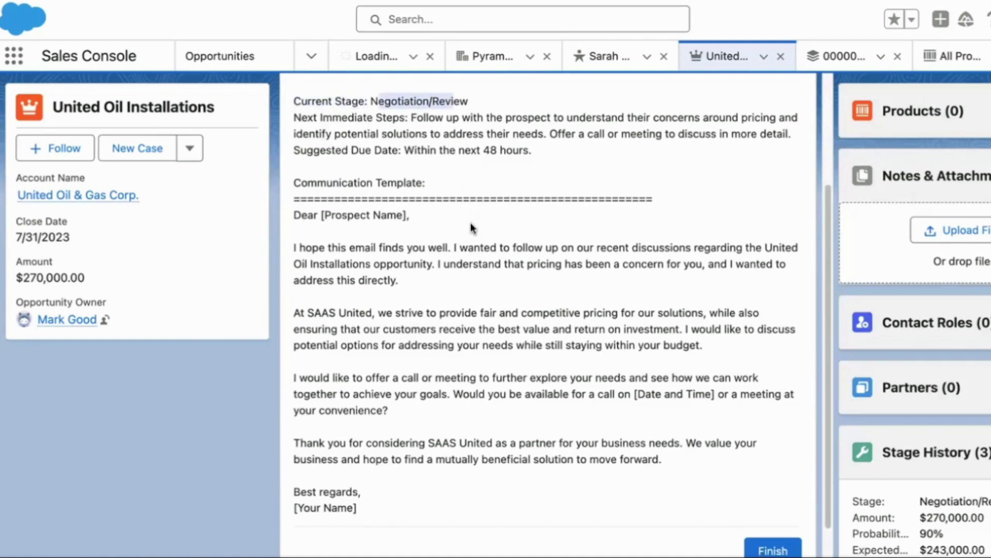
{"action": "left_click_drag", "start_coordinate": [294, 117], "coordinate": [392, 116]}
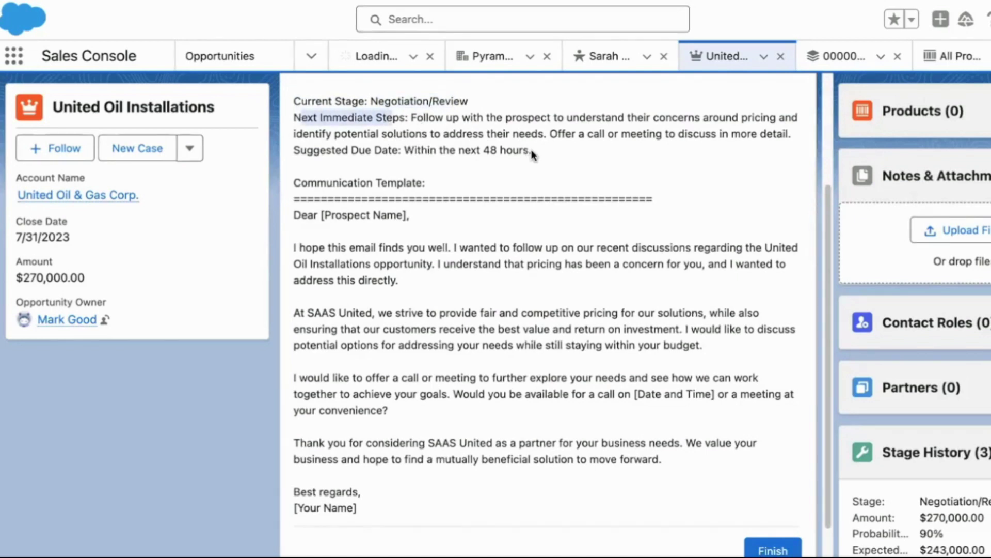
{"action": "left_click_drag", "start_coordinate": [348, 150], "coordinate": [511, 150]}
Step: Review the pricing follow-up email draft and highlight 'Within the next 48 hours'
{"action": "scroll", "coordinate": [501, 204], "scroll_direction": "down", "scroll_amount": 1}
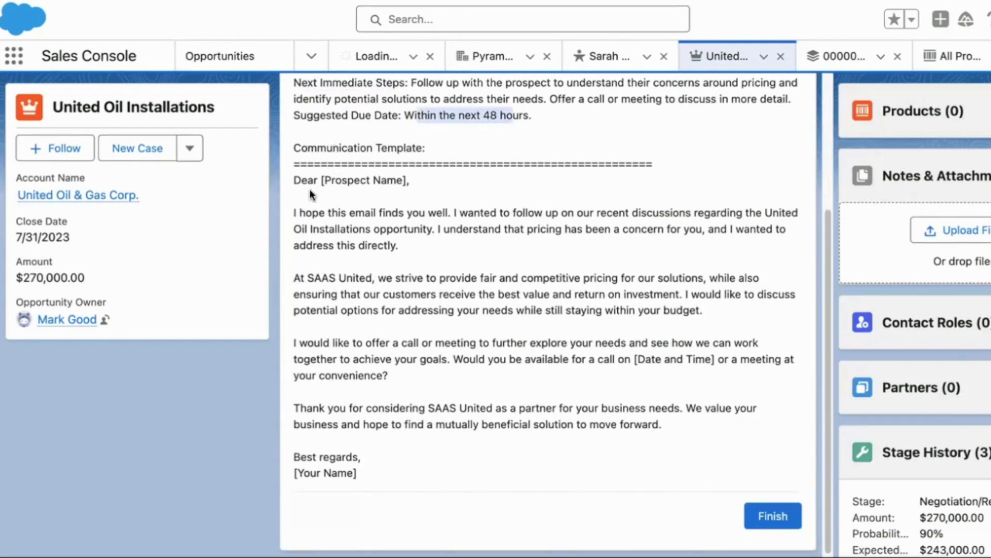
{"action": "scroll", "coordinate": [361, 243], "scroll_direction": "down", "scroll_amount": 1}
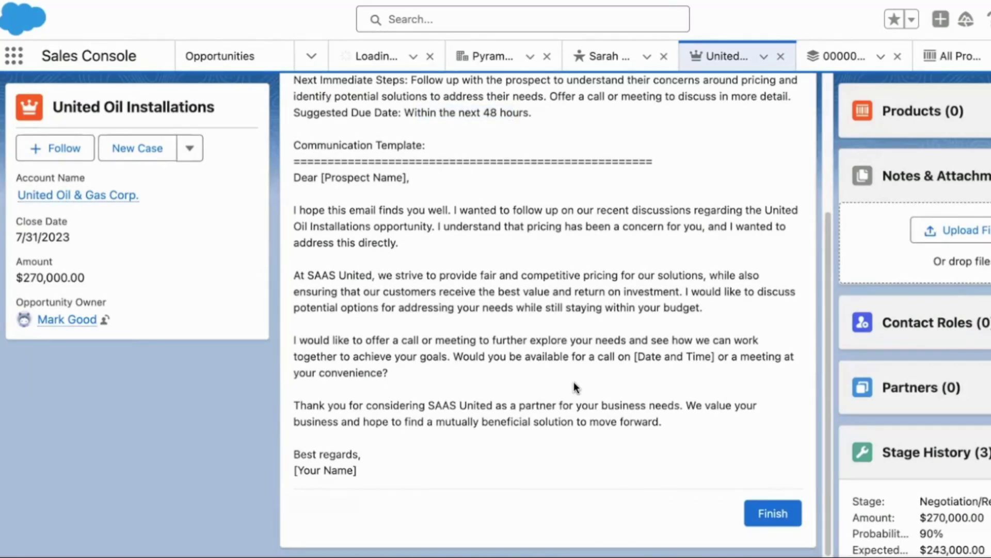
{"action": "scroll", "coordinate": [583, 342], "scroll_direction": "up", "scroll_amount": 1}
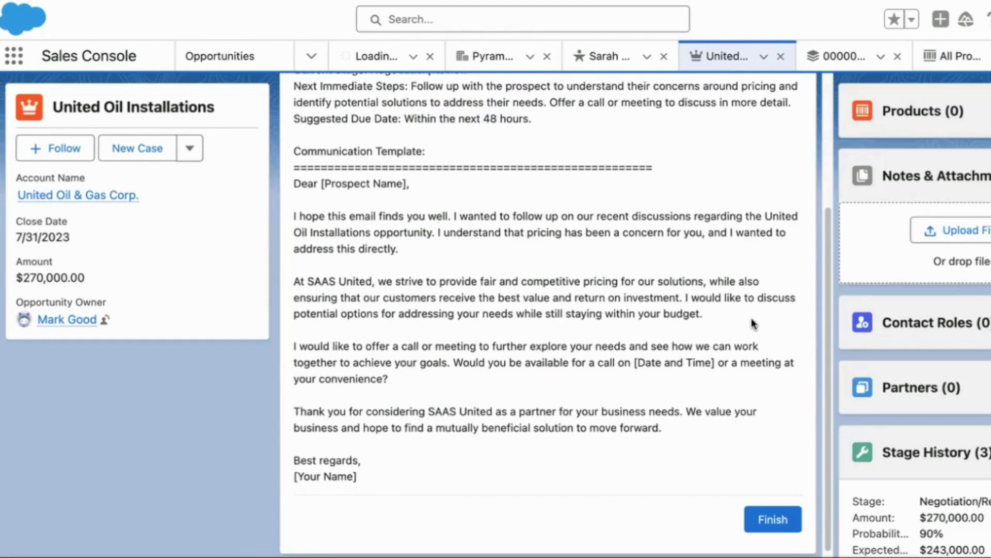
{"action": "scroll", "coordinate": [751, 318], "scroll_direction": "up", "scroll_amount": 3}
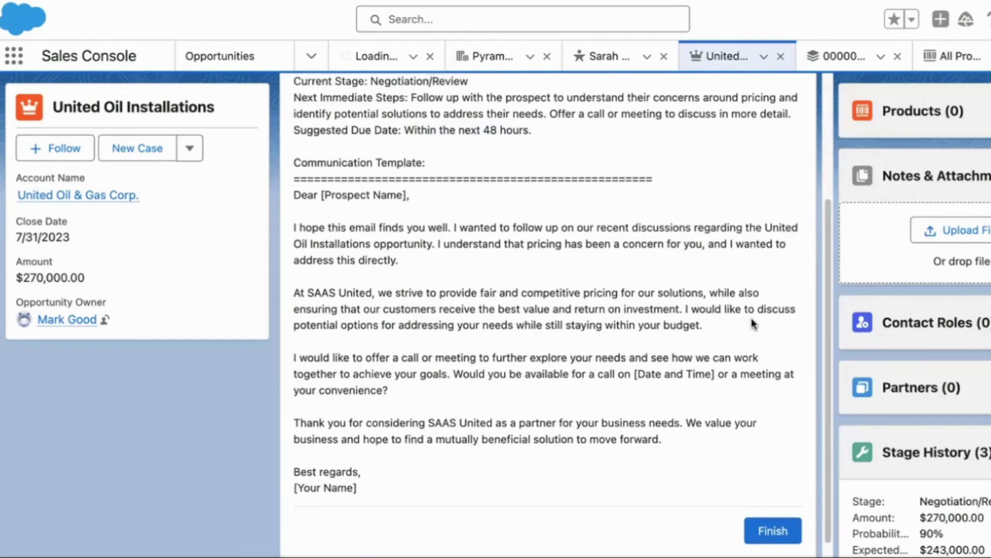
{"action": "scroll", "coordinate": [751, 318], "scroll_direction": "up", "scroll_amount": 2}
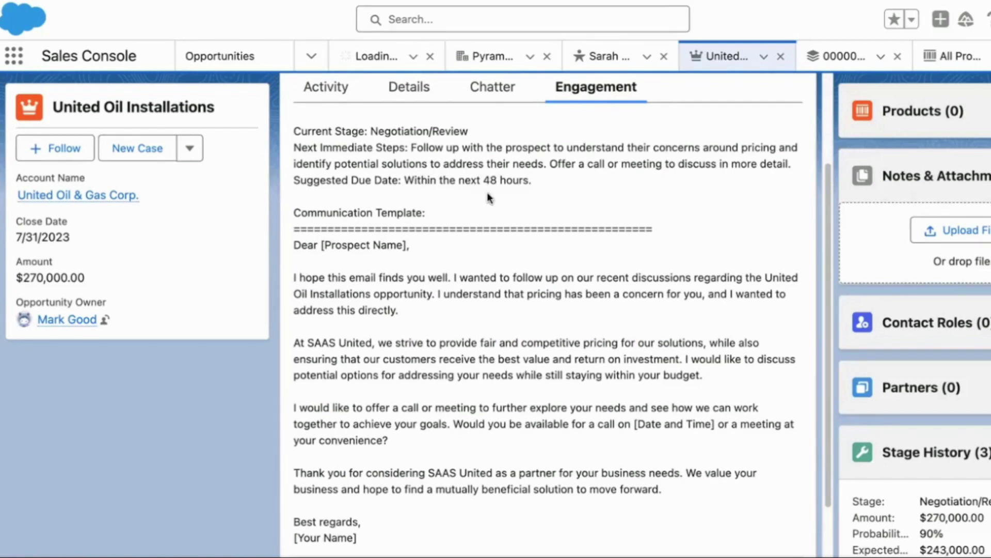
{"action": "left_click_drag", "start_coordinate": [521, 191], "coordinate": [405, 181]}
{"action": "scroll", "coordinate": [807, 212], "scroll_direction": "down", "scroll_amount": 1}
{"action": "scroll", "coordinate": [806, 212], "scroll_direction": "up", "scroll_amount": 1}
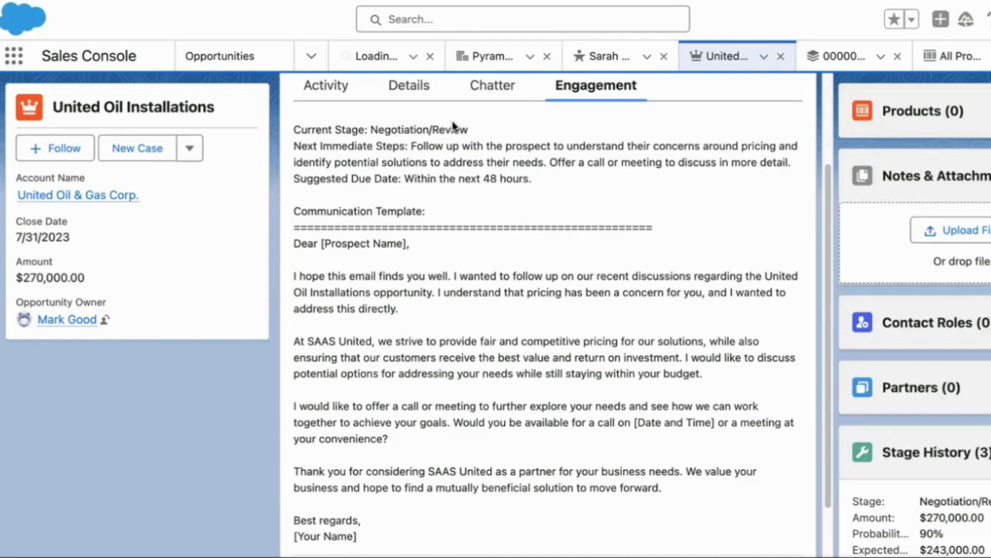
{"action": "left_click", "coordinate": [420, 91]}
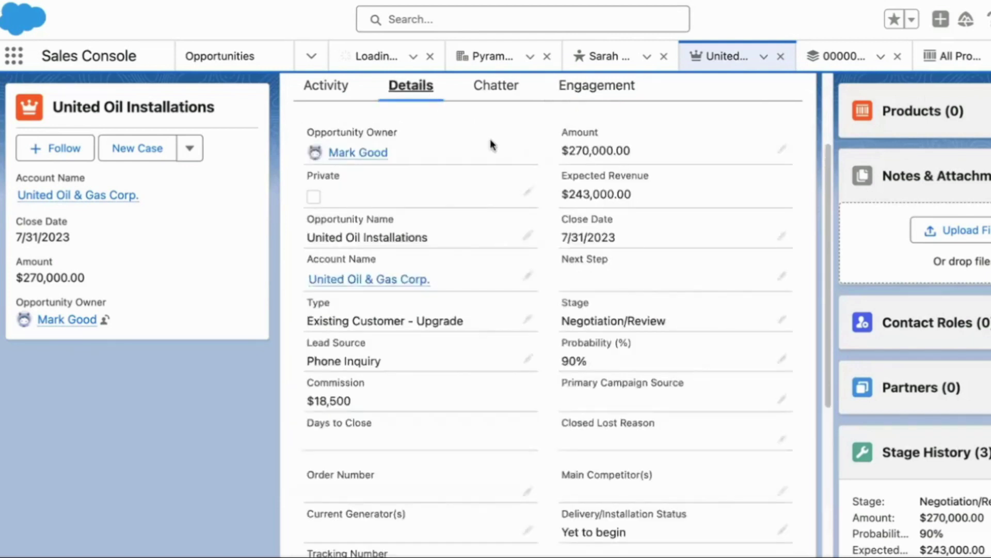
{"action": "scroll", "coordinate": [549, 221], "scroll_direction": "down", "scroll_amount": 5}
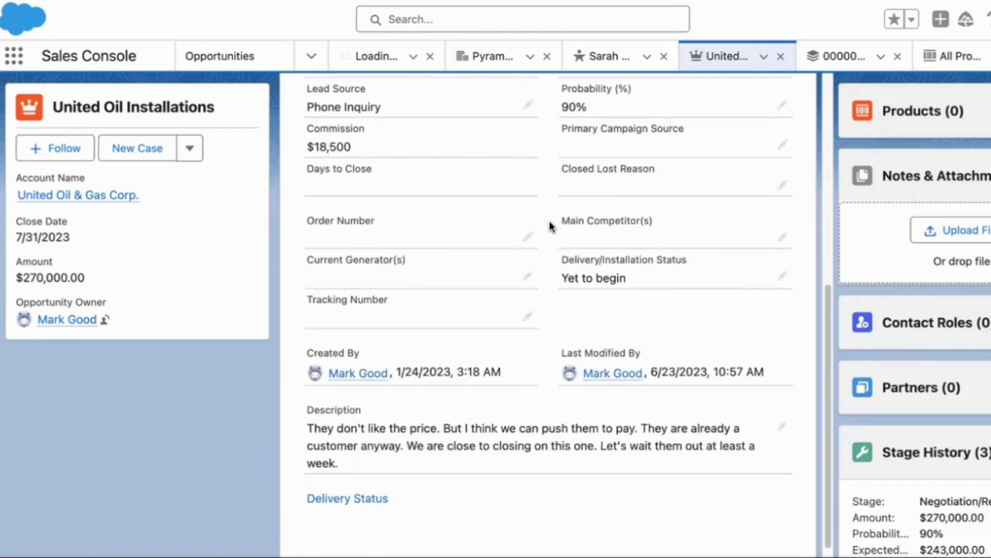
{"action": "scroll", "coordinate": [530, 386], "scroll_direction": "up", "scroll_amount": 4}
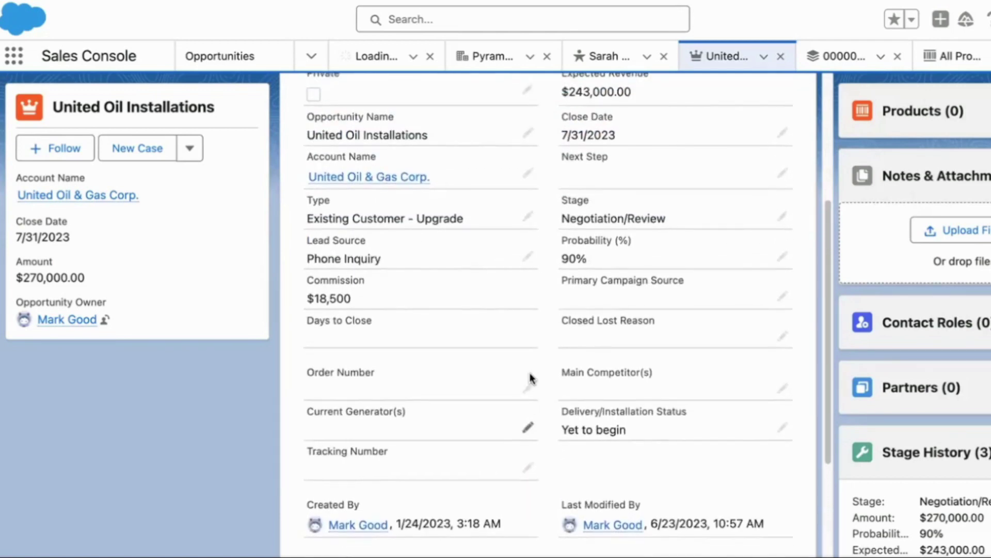
{"action": "scroll", "coordinate": [530, 238], "scroll_direction": "down", "scroll_amount": 1}
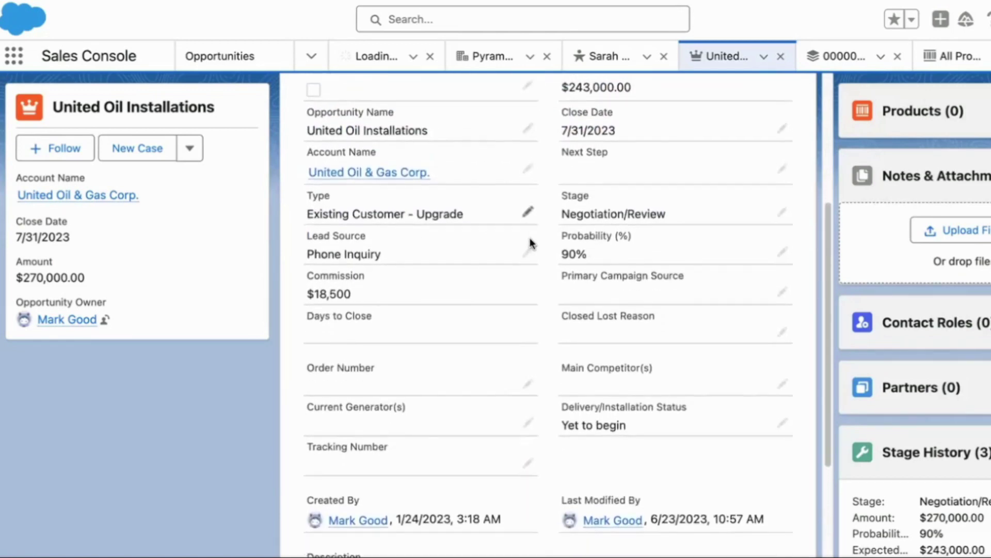
{"action": "left_click_drag", "start_coordinate": [568, 186], "coordinate": [634, 186]}
{"action": "scroll", "coordinate": [526, 279], "scroll_direction": "down", "scroll_amount": 1}
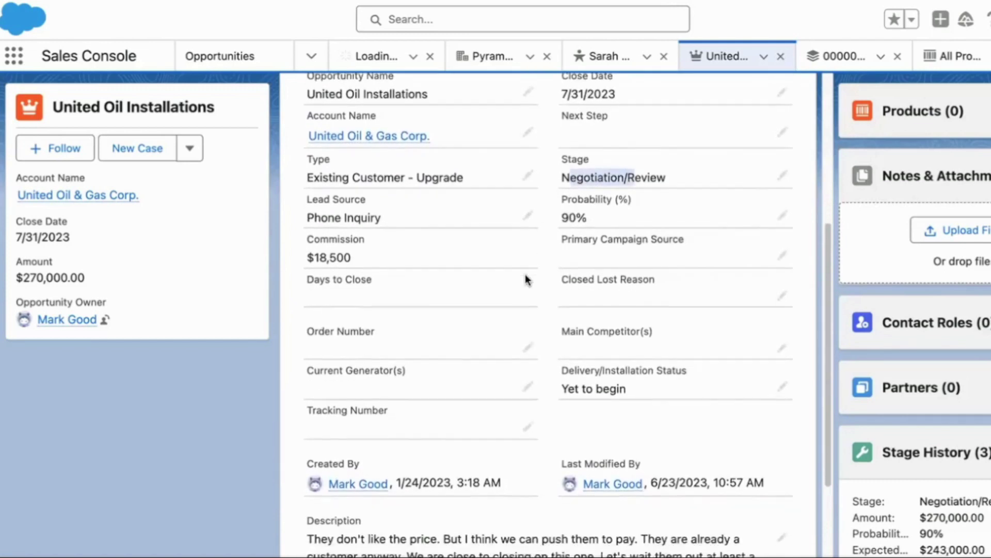
{"action": "scroll", "coordinate": [543, 319], "scroll_direction": "down", "scroll_amount": 3}
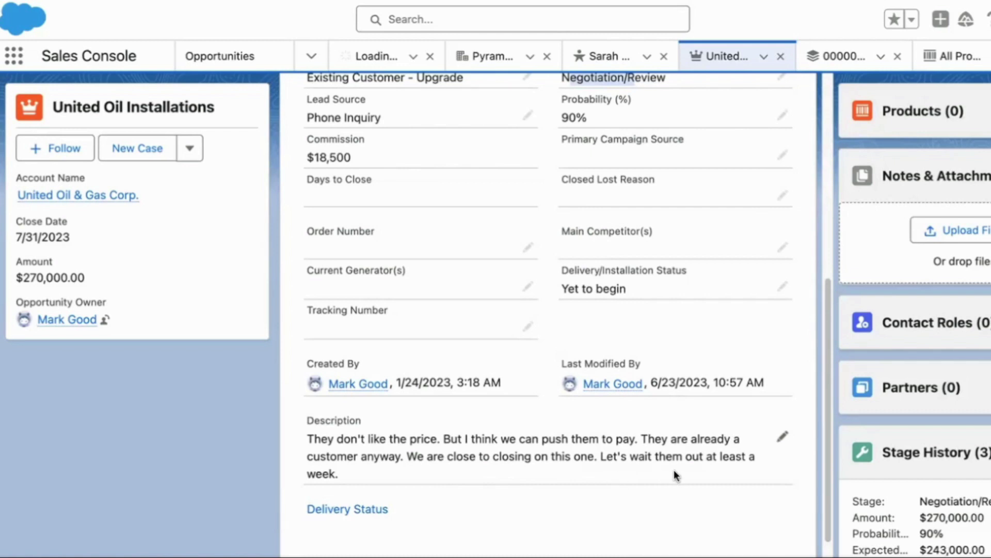
{"action": "left_click_drag", "start_coordinate": [693, 457], "coordinate": [740, 486]}
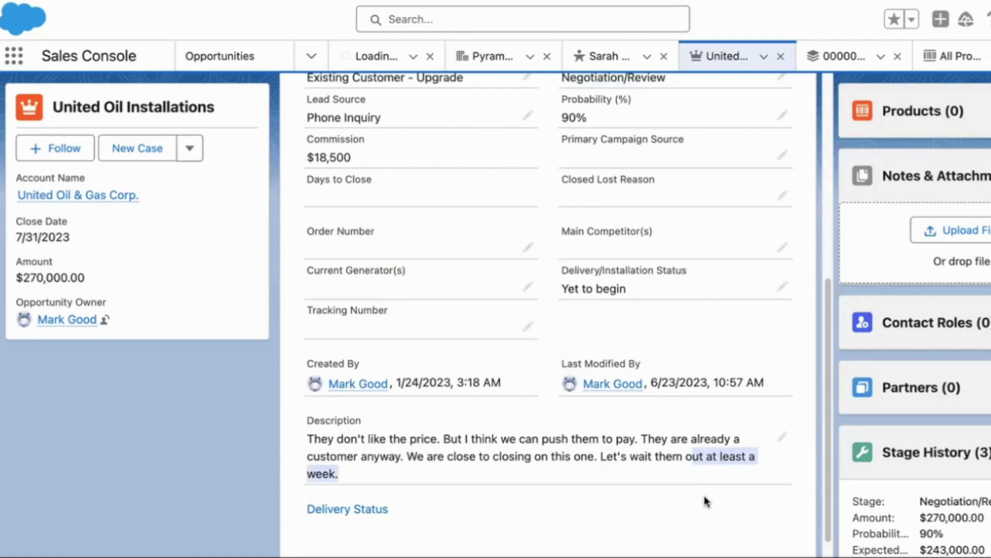
Step: In the sales process guide, select the Negotiation/Review guidance and highlight the 48-hour contact rule
{"action": "left_click", "coordinate": [646, 468]}
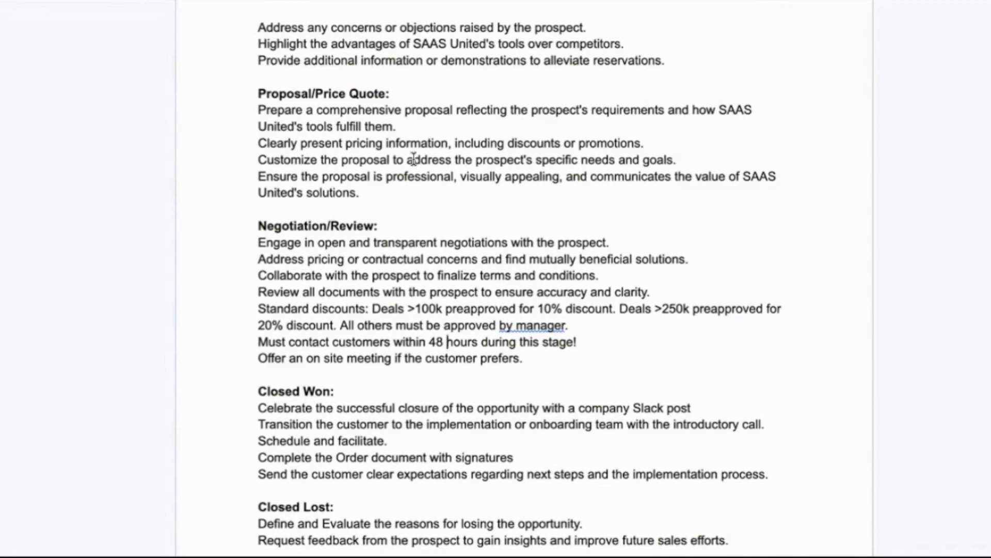
{"action": "left_click", "coordinate": [358, 227]}
{"action": "left_click_drag", "start_coordinate": [258, 241], "coordinate": [543, 370]}
{"action": "left_click", "coordinate": [559, 369]}
{"action": "scroll", "coordinate": [559, 369], "scroll_direction": "down", "scroll_amount": 1}
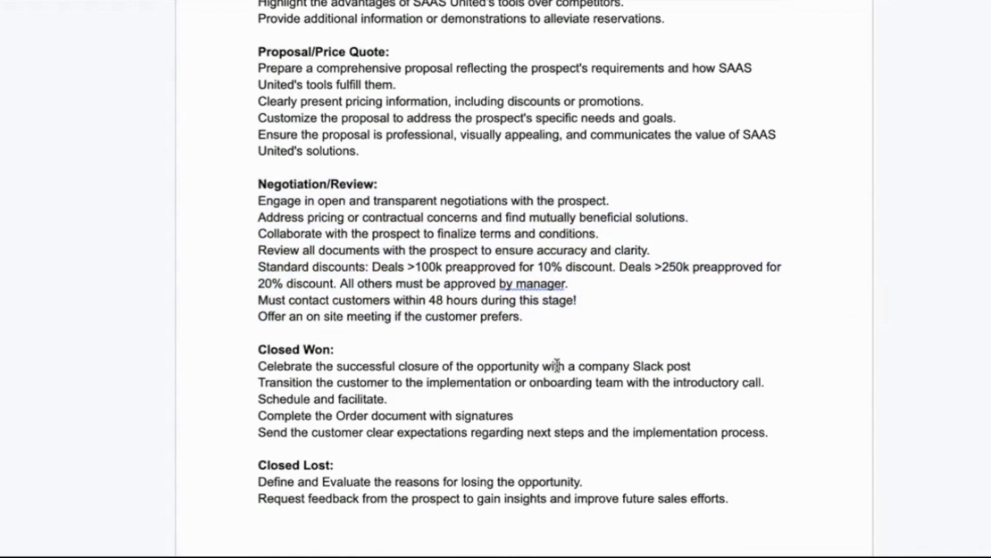
{"action": "left_click_drag", "start_coordinate": [274, 300], "coordinate": [573, 300]}
Step: Deselect the 48-hour customer contact rule in the guide
{"action": "left_click", "coordinate": [575, 305]}
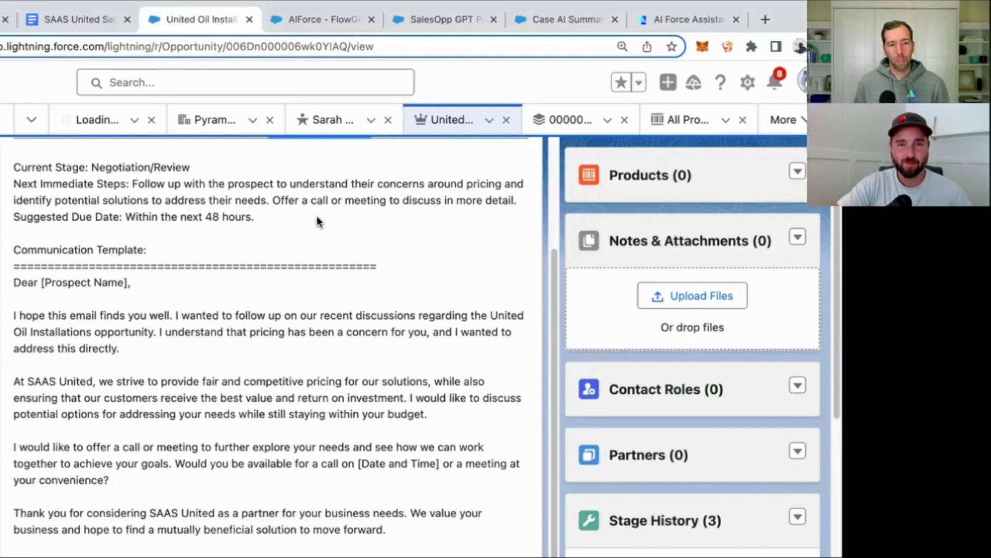
Step: Open the SalesOpp GPT Process V21 flow in Flow Builder
{"action": "left_click", "coordinate": [323, 21]}
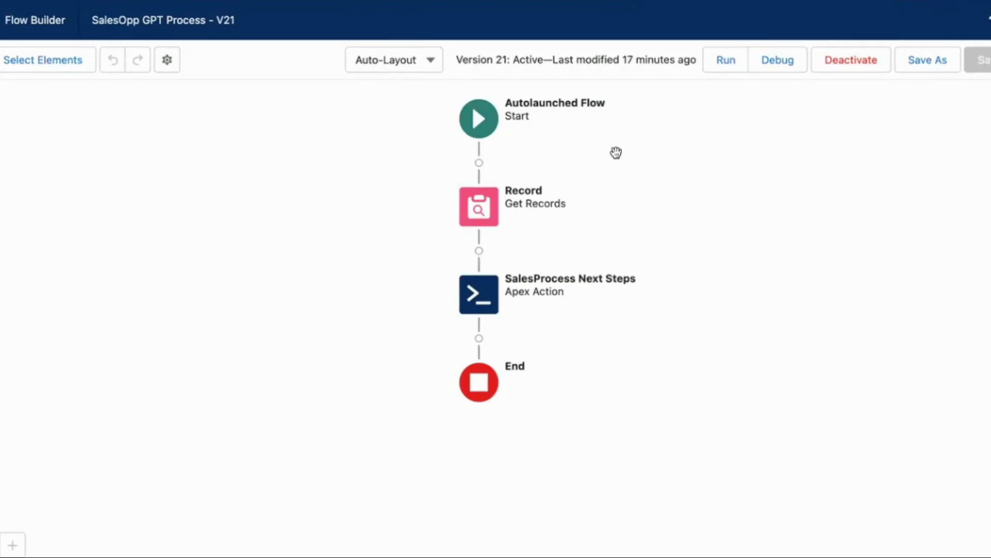
Step: Bring up the options for the SalesProcess Next Steps Apex Action
{"action": "left_click", "coordinate": [493, 295]}
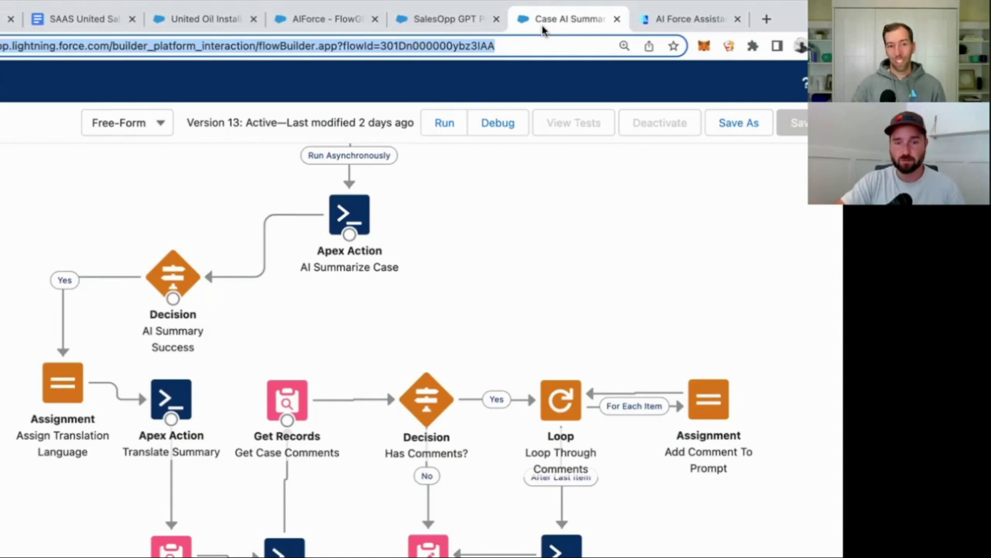
Step: Go back through the SalesOpp GPT flow to the AIForce FlowGPT Opportunity tab
{"action": "left_click", "coordinate": [460, 19]}
{"action": "left_click", "coordinate": [312, 26]}
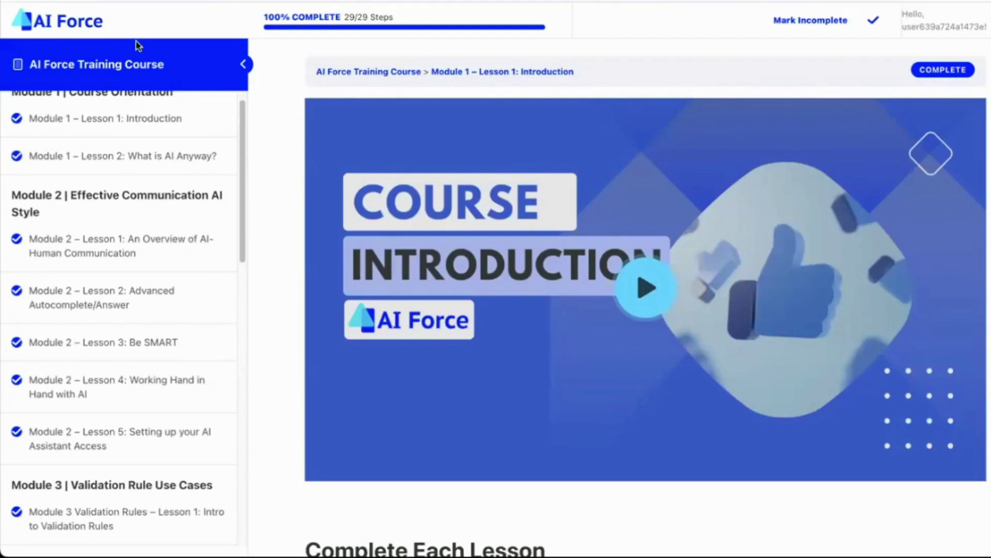
Step: Scroll the course outline and load page 2 of the lesson list
{"action": "scroll", "coordinate": [140, 246], "scroll_direction": "down", "scroll_amount": 7}
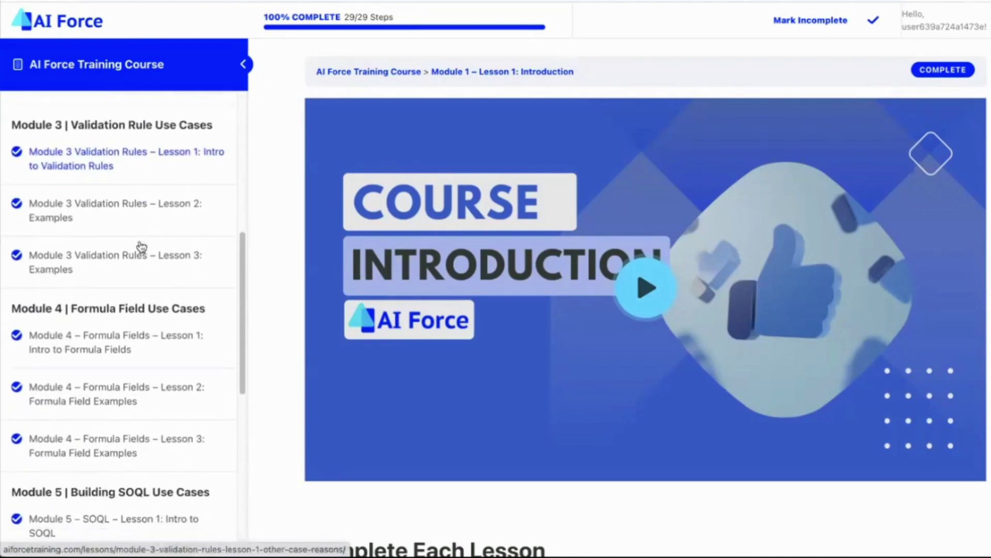
{"action": "scroll", "coordinate": [140, 247], "scroll_direction": "down", "scroll_amount": 9}
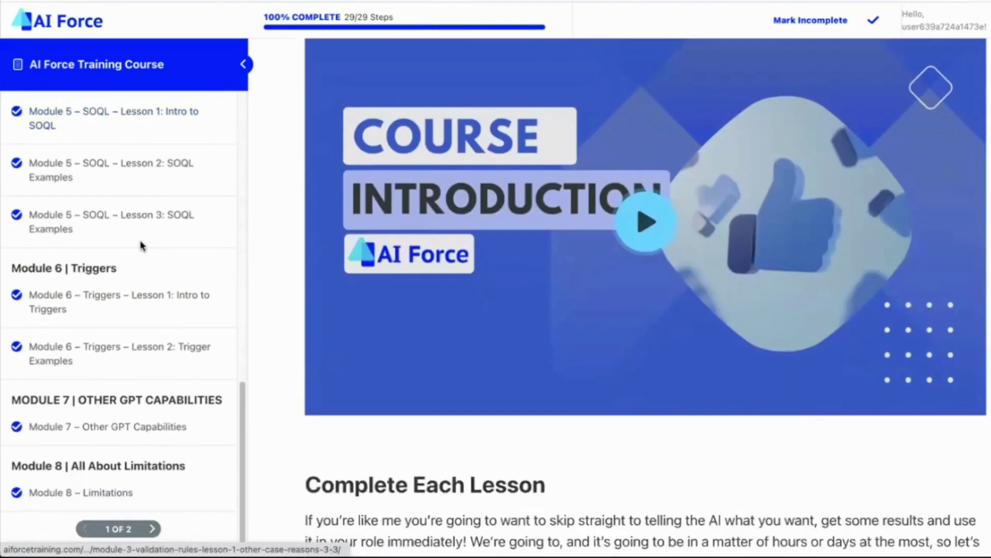
{"action": "scroll", "coordinate": [142, 247], "scroll_direction": "down", "scroll_amount": 4}
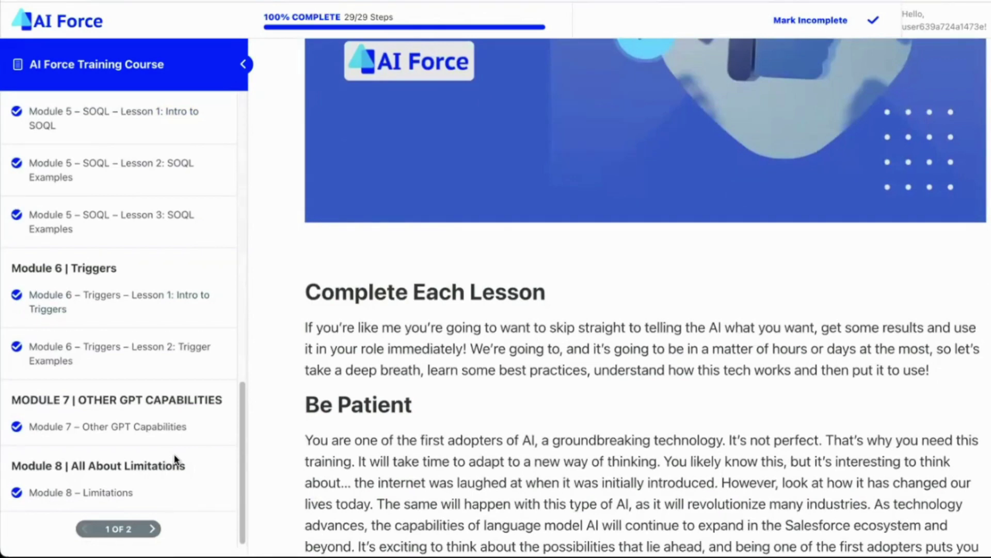
{"action": "left_click", "coordinate": [150, 527]}
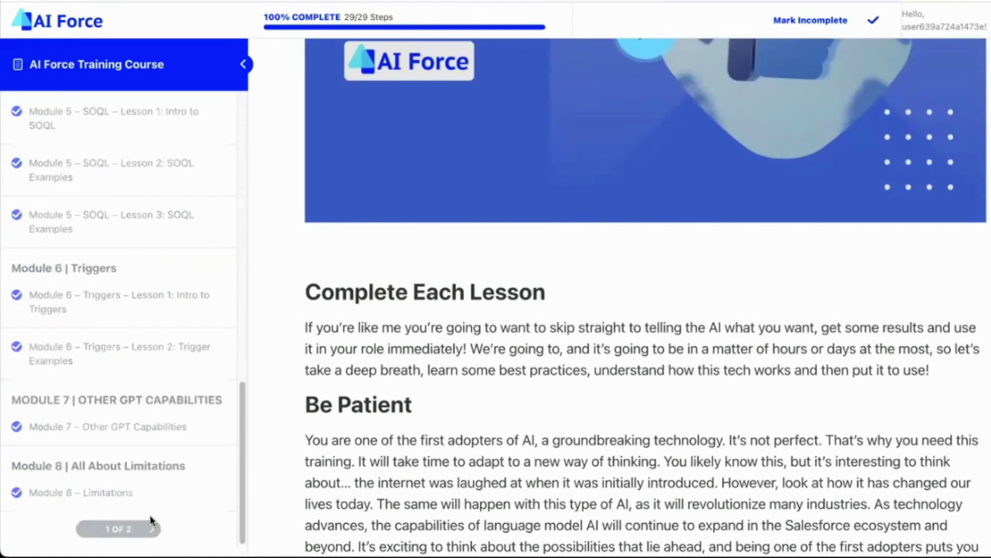